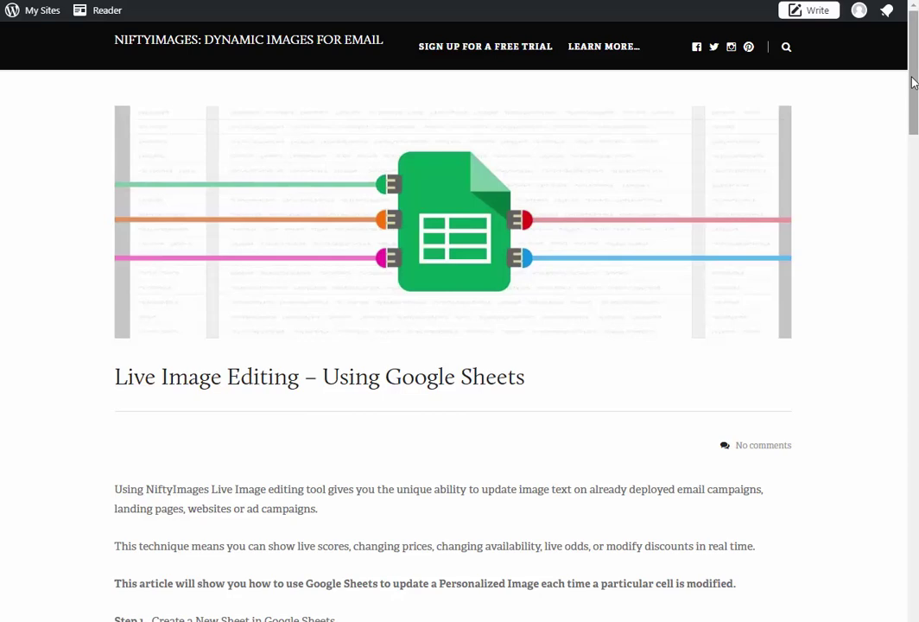
Replace the default code in the sheet's script editor with the updateNiftyImage function copied from the article's Step 3
left_click_drag(913, 82, 912, 192)
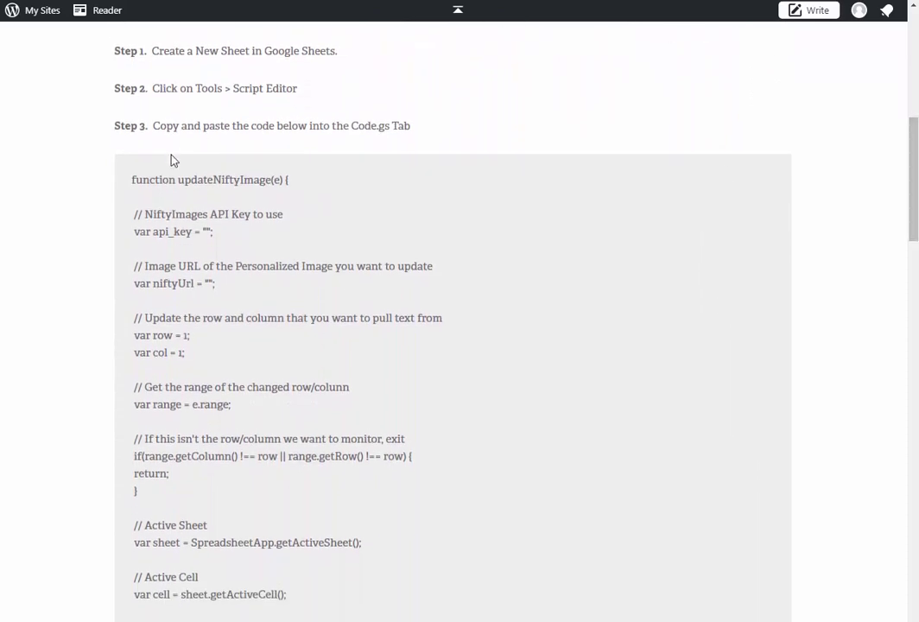
left_click_drag(132, 179, 414, 507)
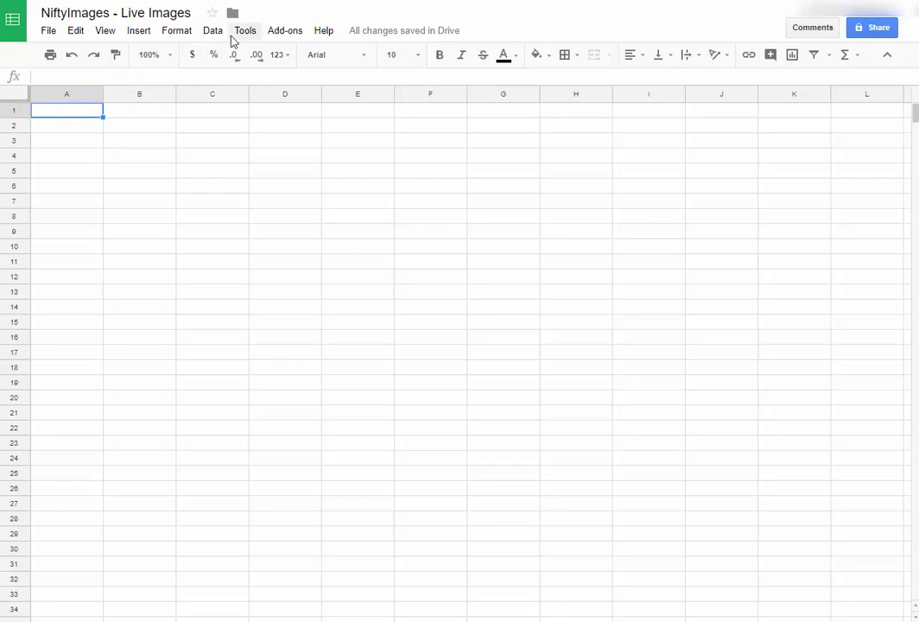
left_click(241, 33)
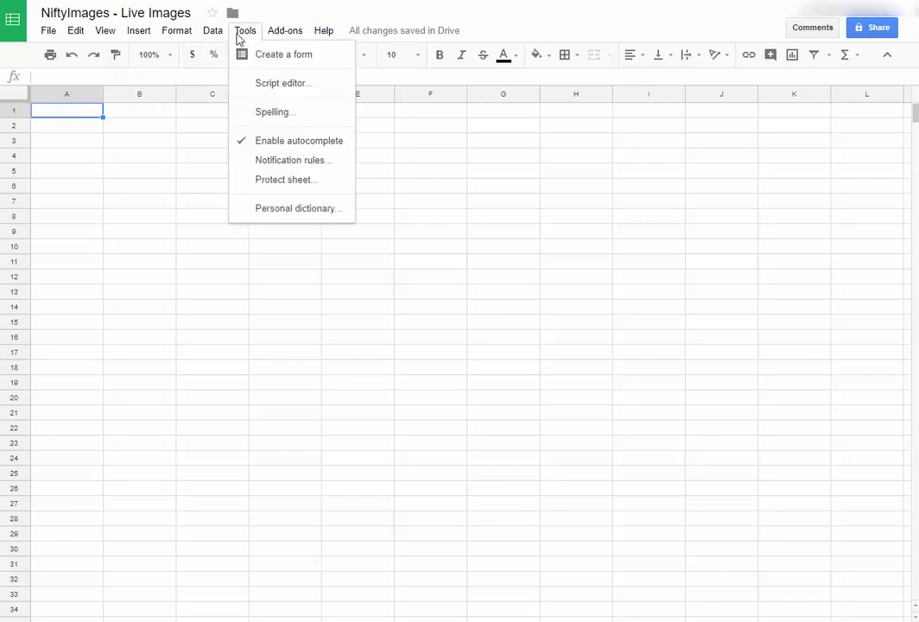
left_click(264, 83)
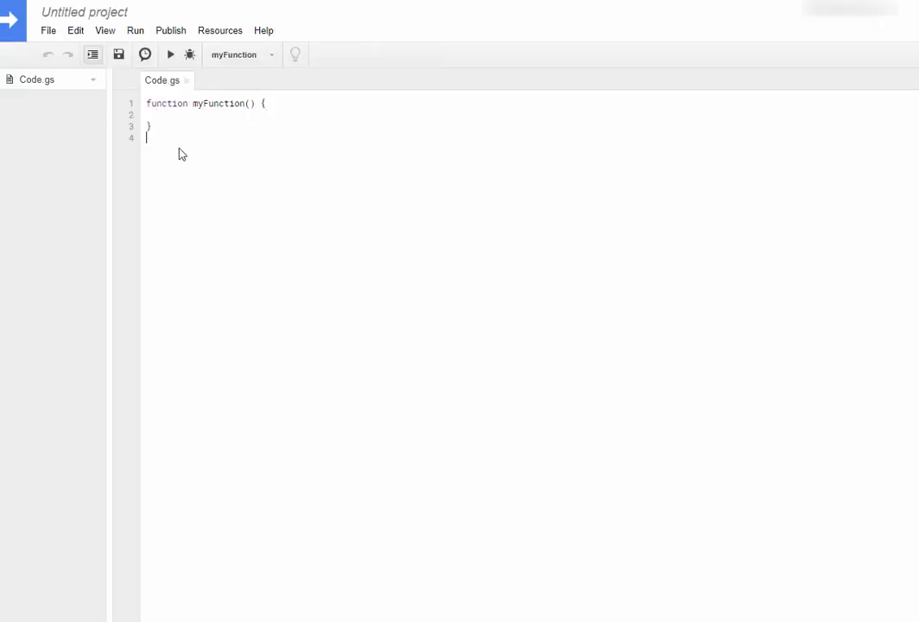
left_click_drag(162, 140, 140, 107)
key("ctrl+v")
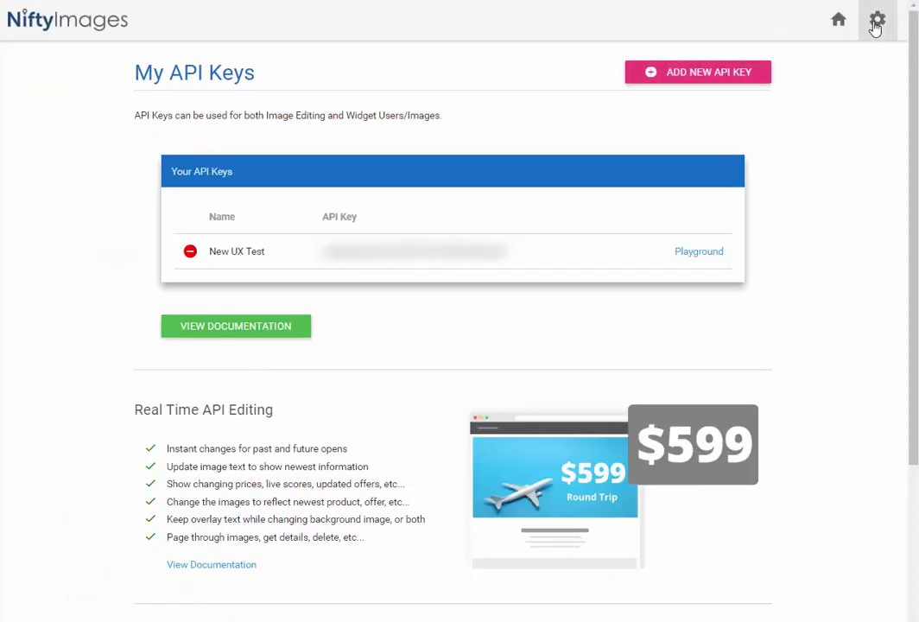
Add a new NiftyImages API key named Test
left_click(875, 28)
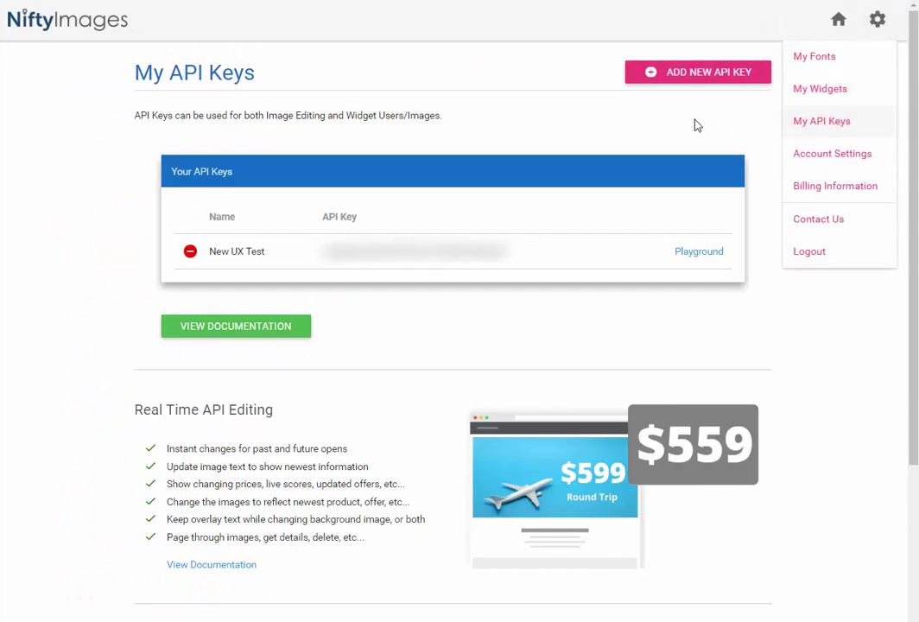
left_click(691, 76)
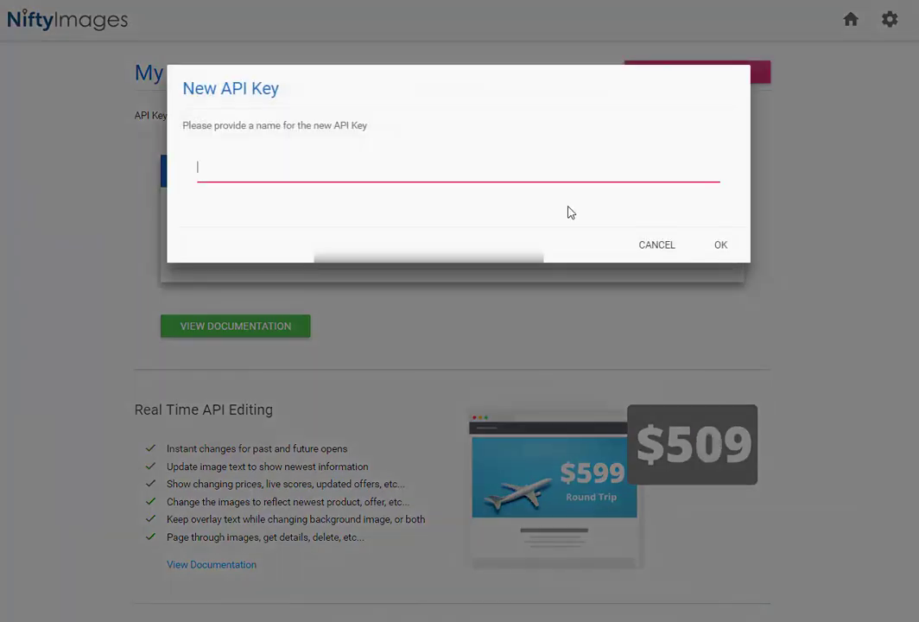
type("Test")
key("Return")
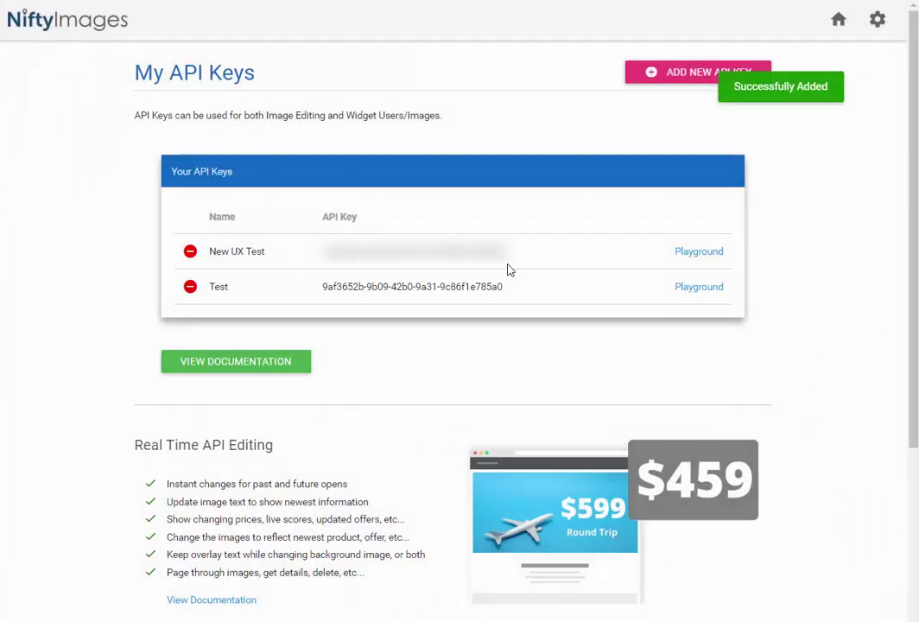
Copy the Test API key into the script's api_key variable and remove the extra leading spaces
left_click_drag(507, 288, 318, 294)
key("ctrl+c")
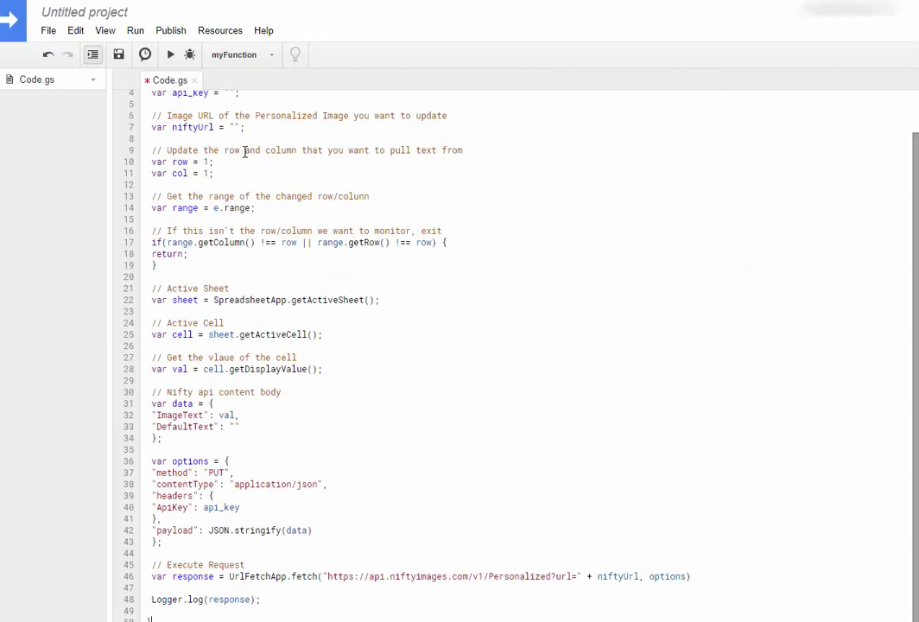
scroll(242, 149, "up", 2)
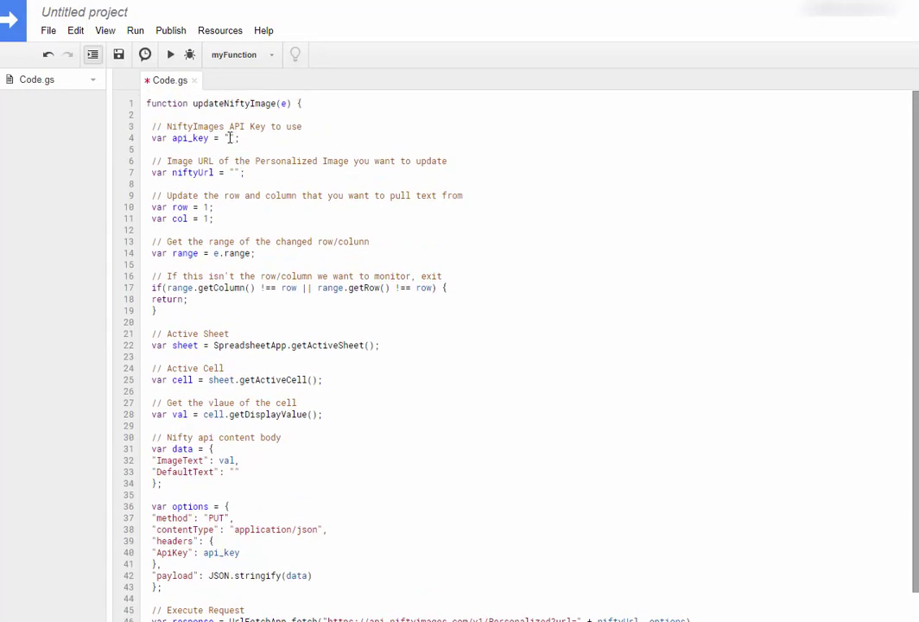
left_click(230, 138)
key("ctrl+v")
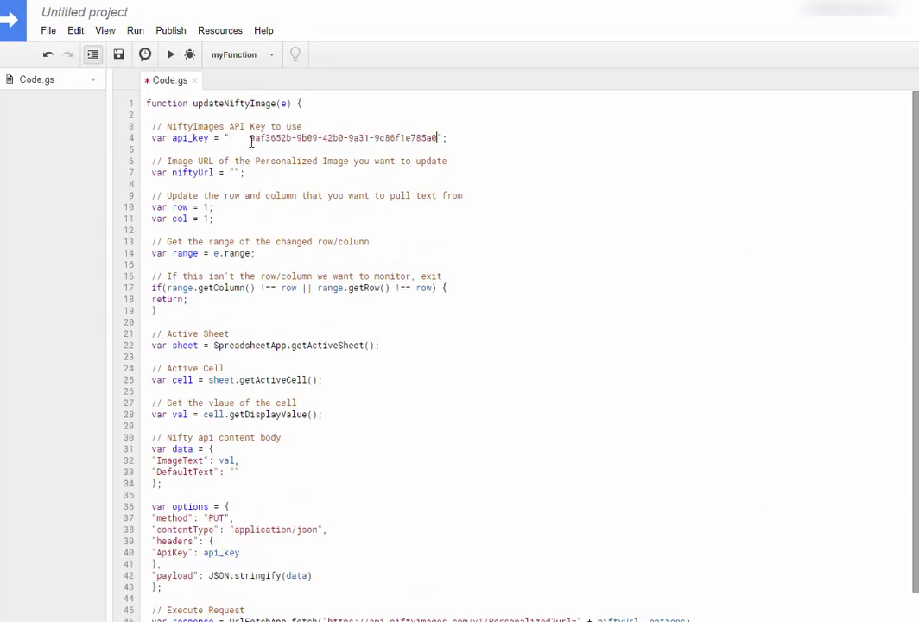
left_click(251, 139)
key("BackSpace")
key("BackSpace")
key("BackSpace")
key("BackSpace")
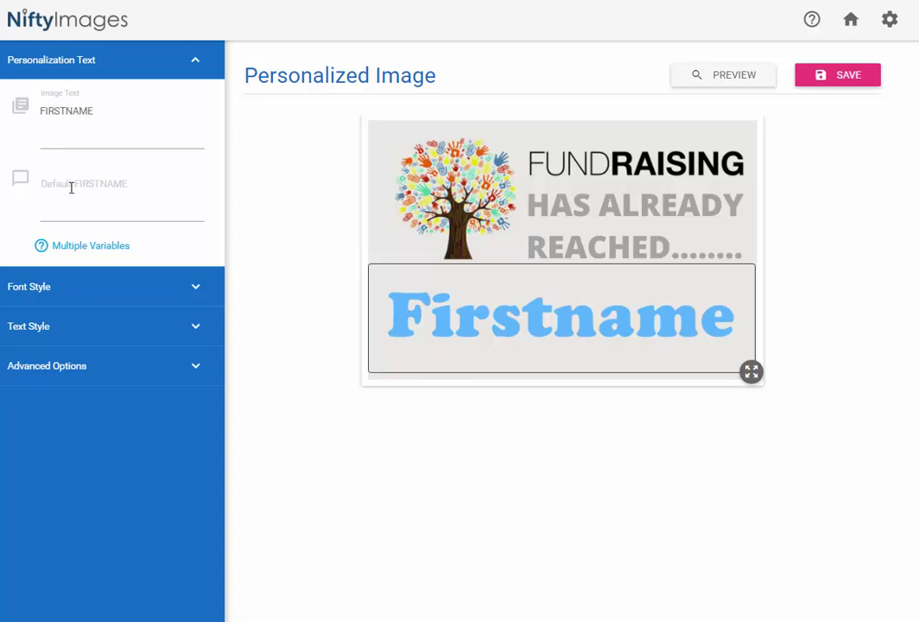
left_click(830, 76)
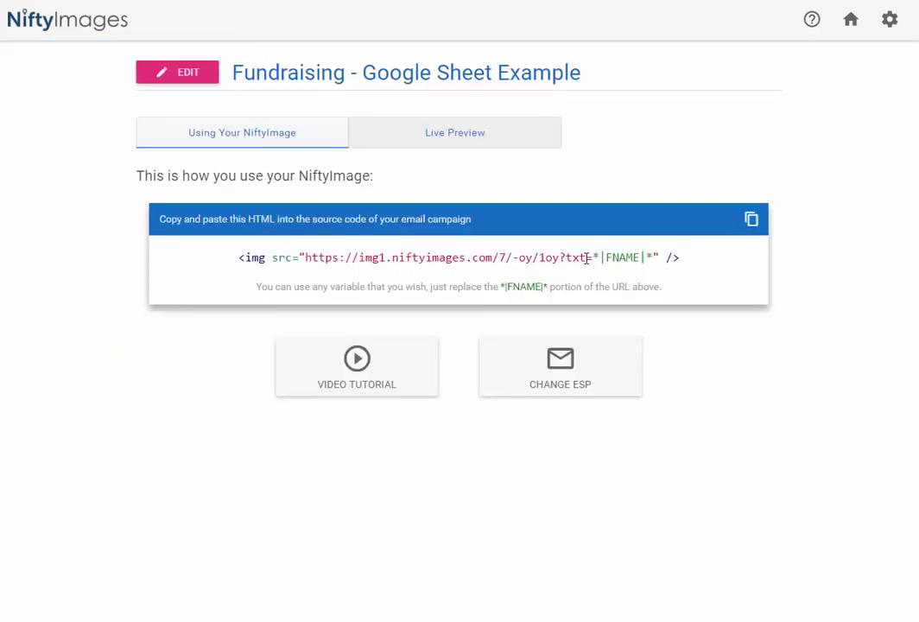
left_click_drag(587, 258, 307, 262)
key("ctrl+c")
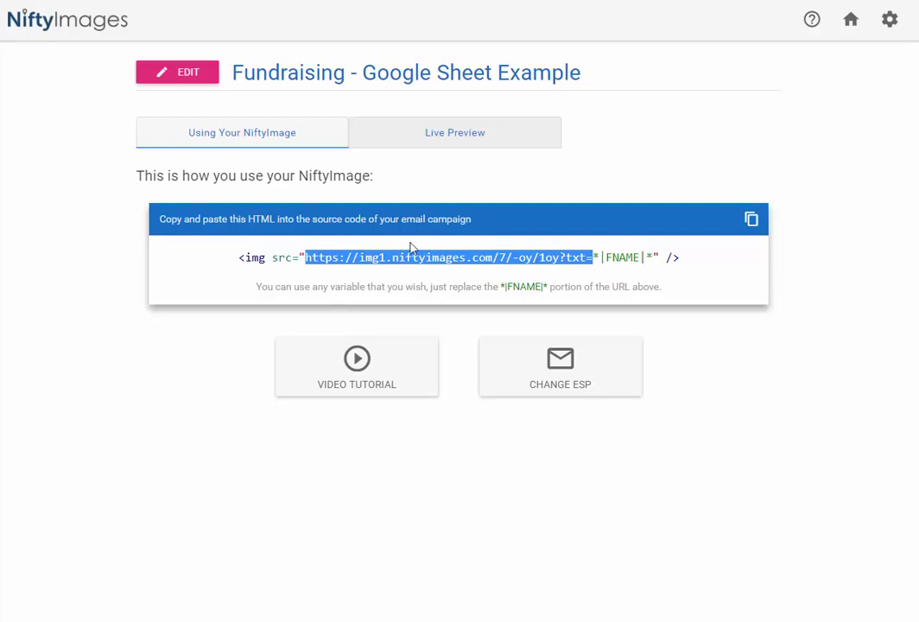
key("ctrl+Tab")
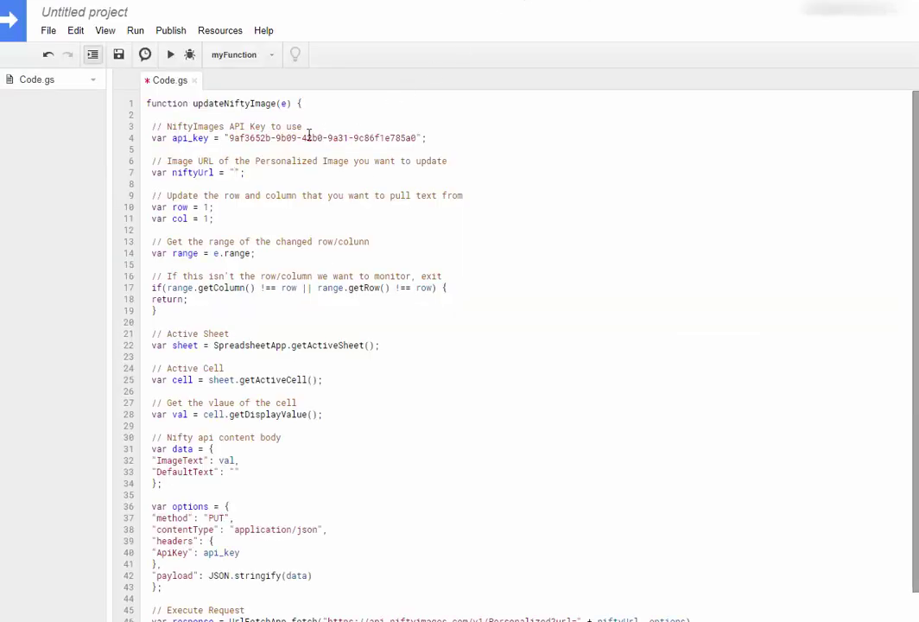
left_click(237, 171)
key("ctrl+v")
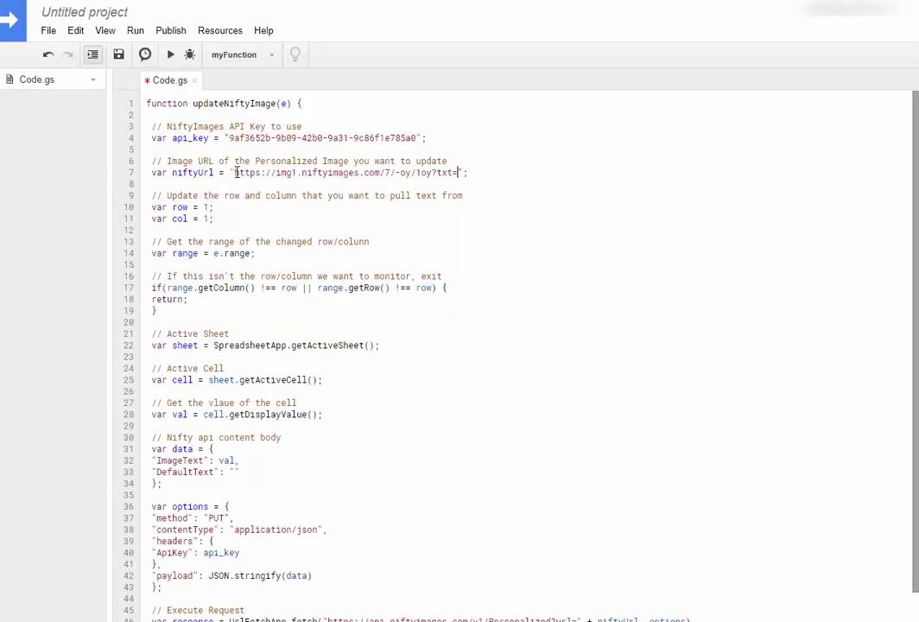
double_click(206, 219)
Open the current project's triggers, naming the script project Test
left_click(50, 33)
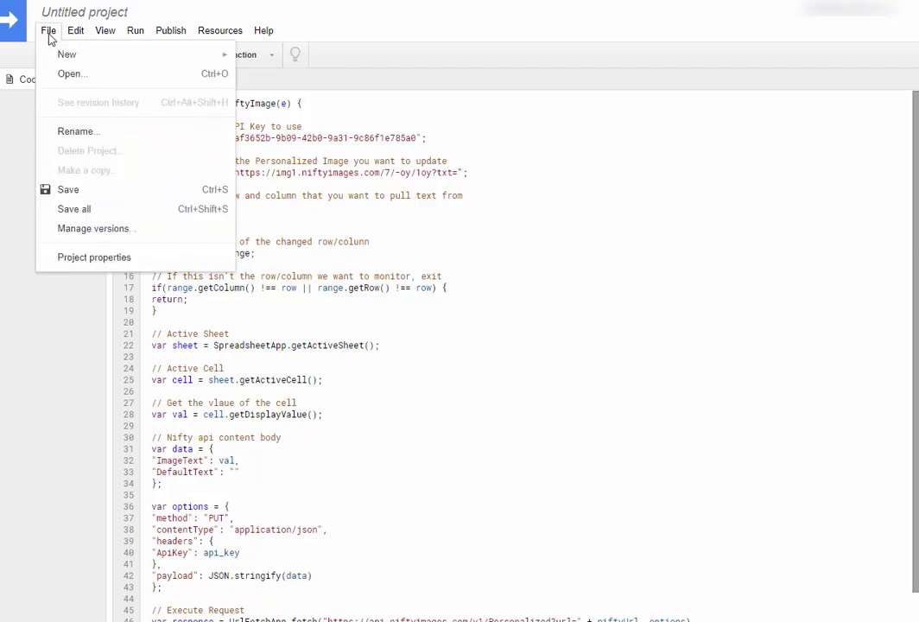
mouse_move(74, 35)
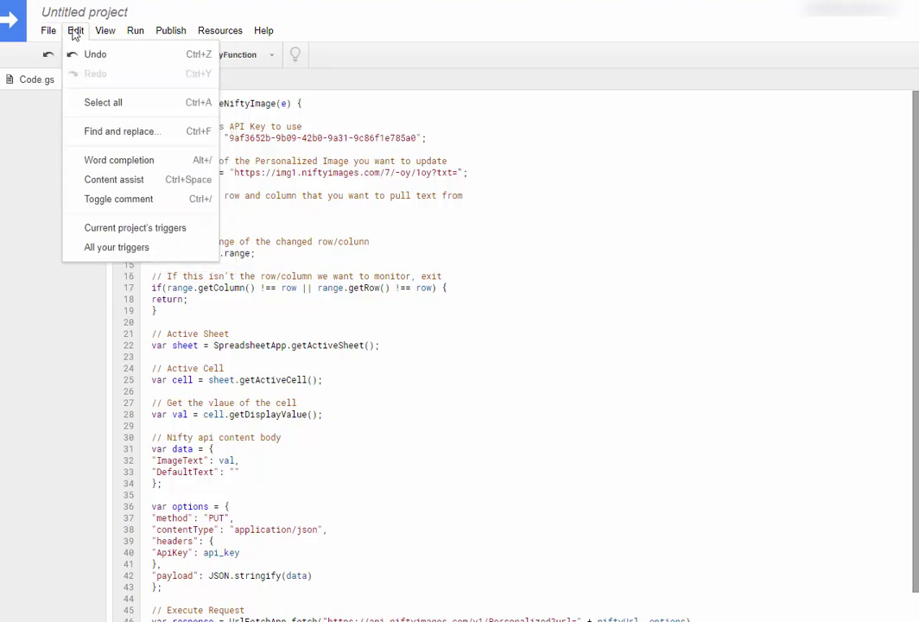
left_click(177, 232)
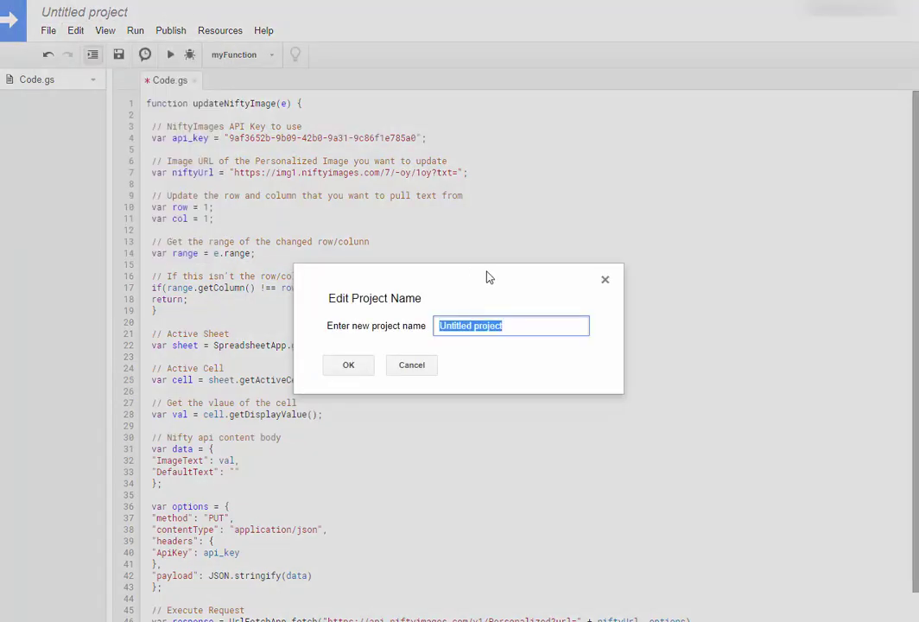
type("Test")
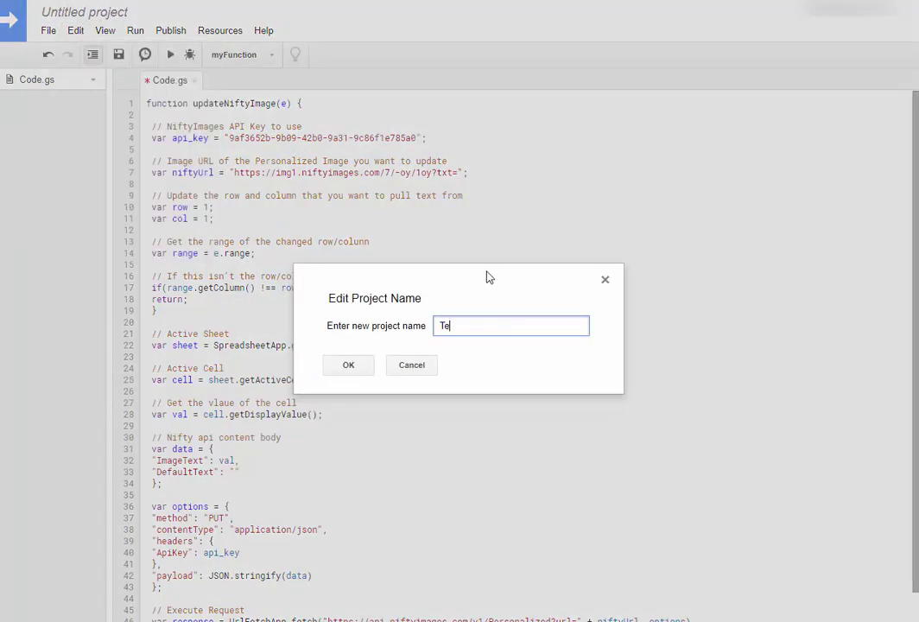
left_click(366, 366)
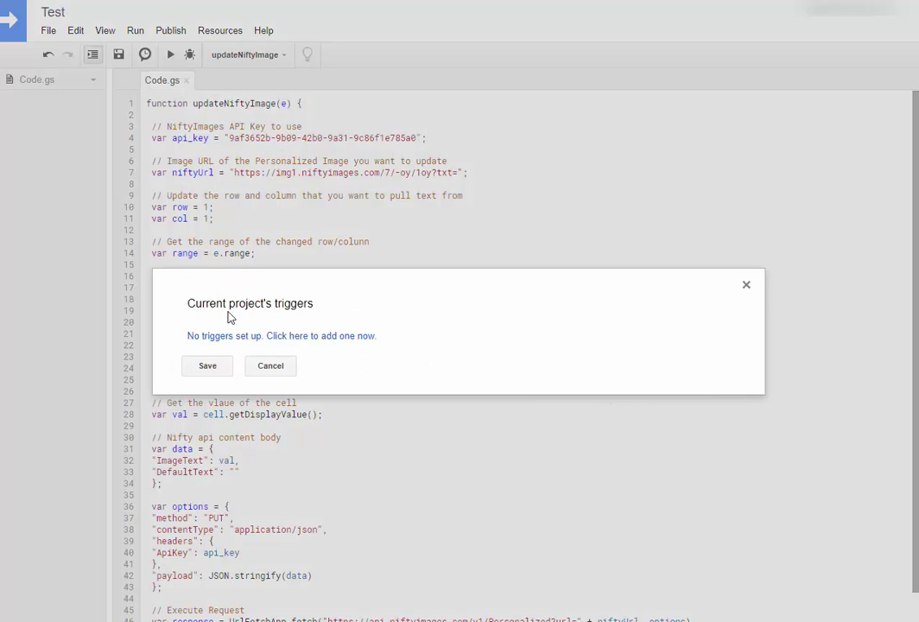
Add a trigger that runs updateNiftyImage from the spreadsheet on edit, then save the trigger and the script
left_click(328, 342)
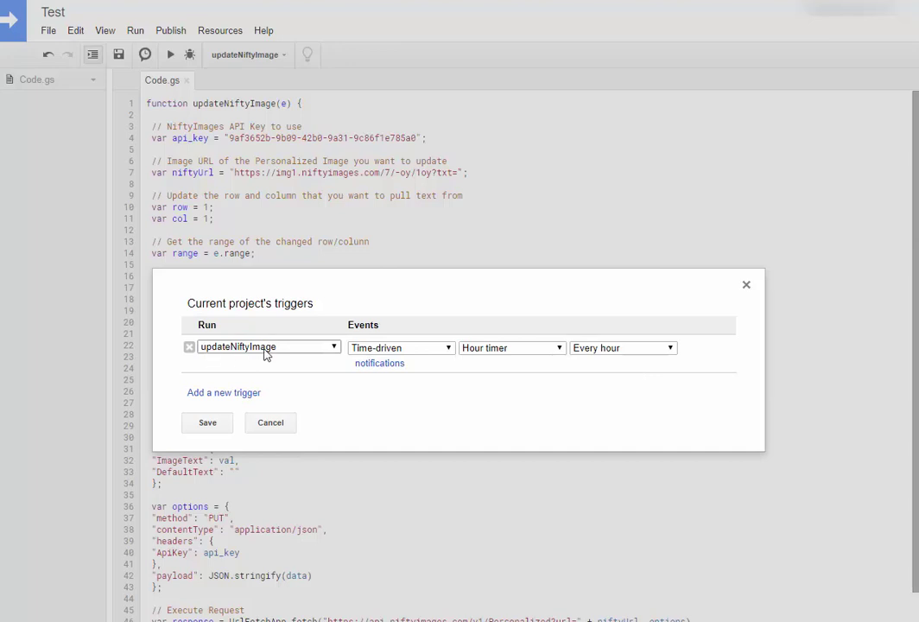
left_click(427, 350)
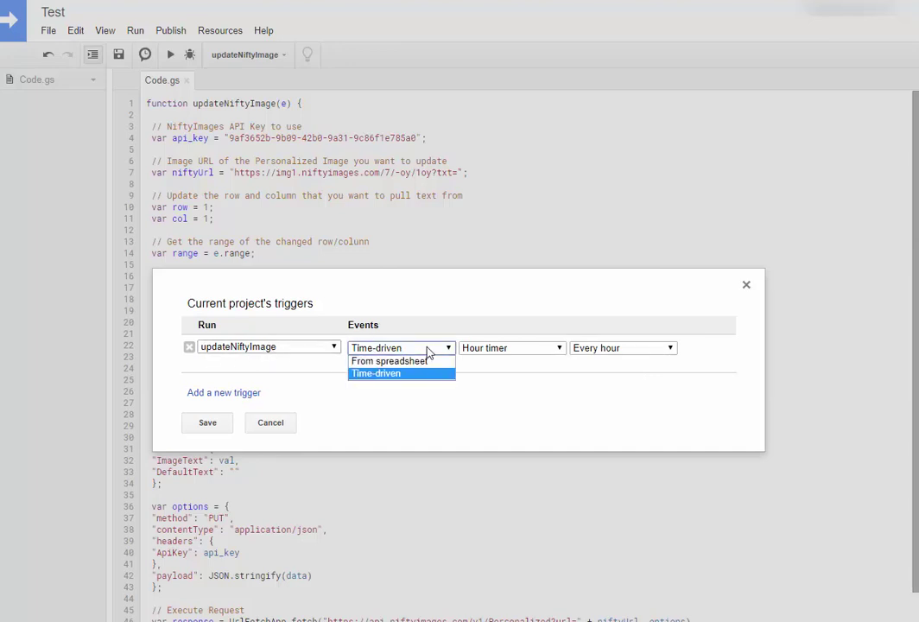
left_click(412, 362)
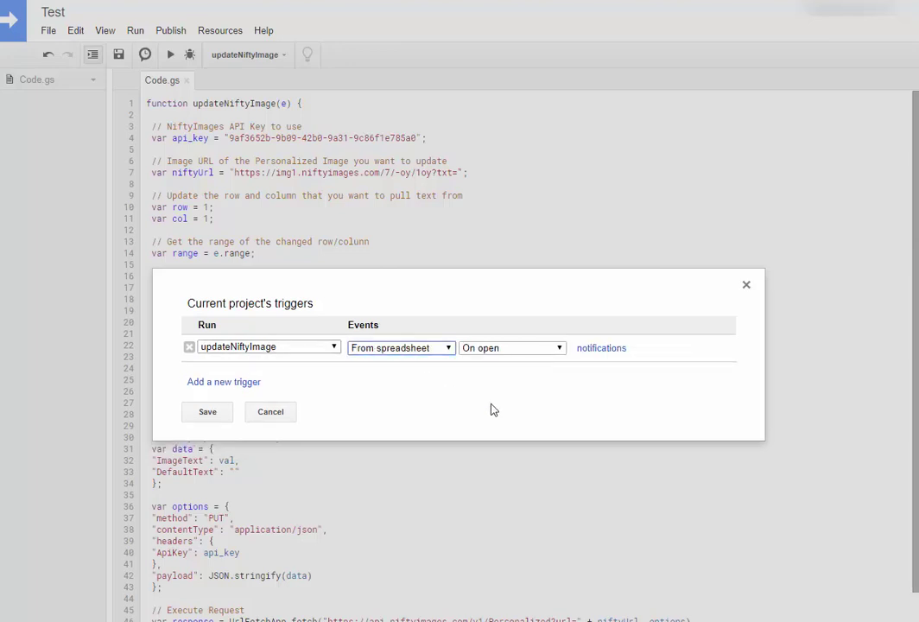
left_click(524, 350)
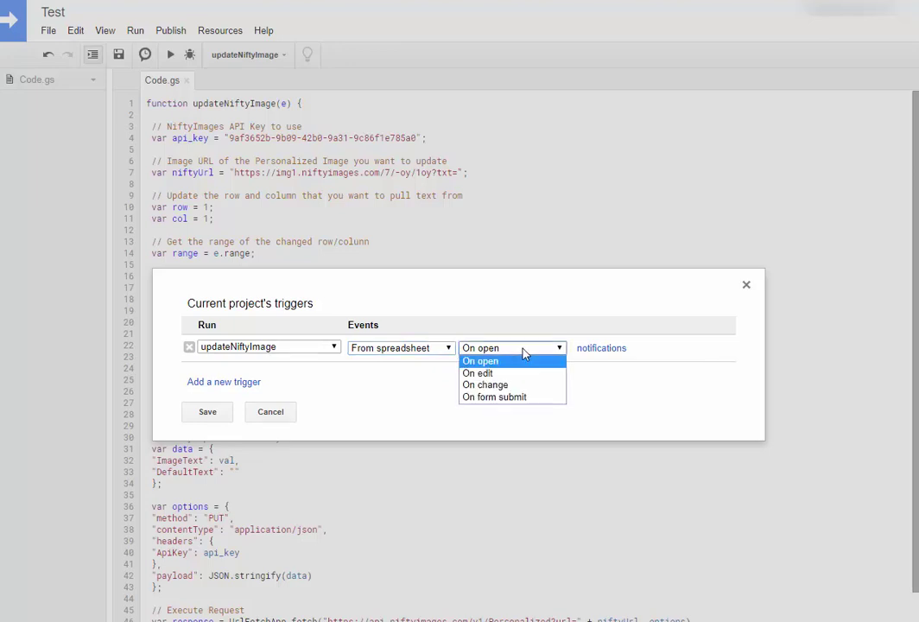
left_click(520, 373)
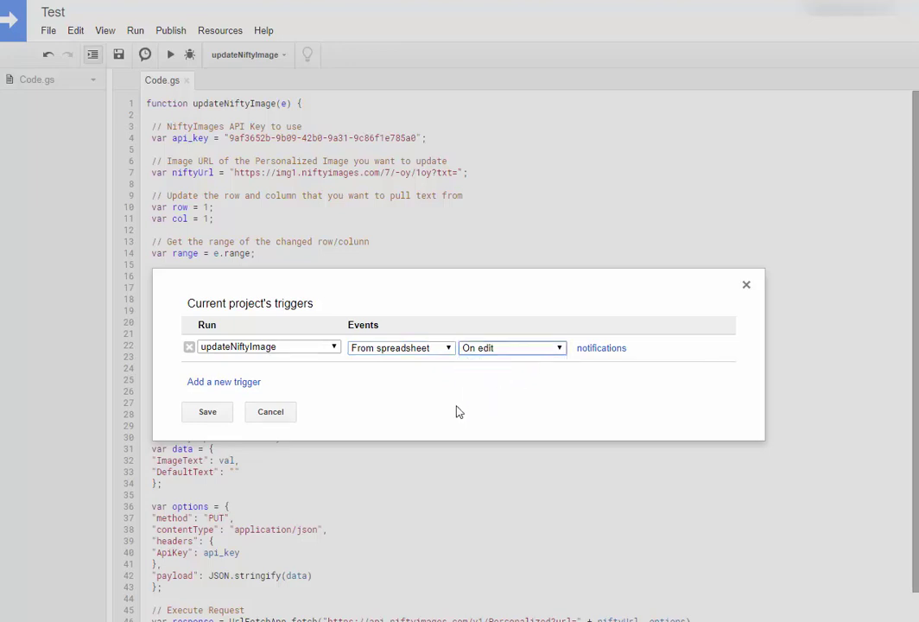
left_click(208, 413)
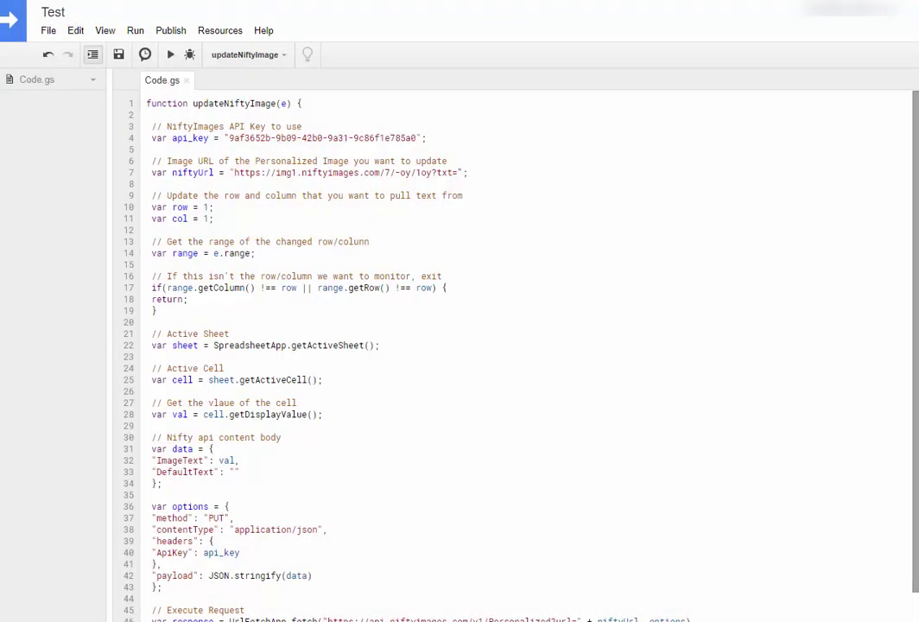
left_click(48, 31)
left_click(98, 189)
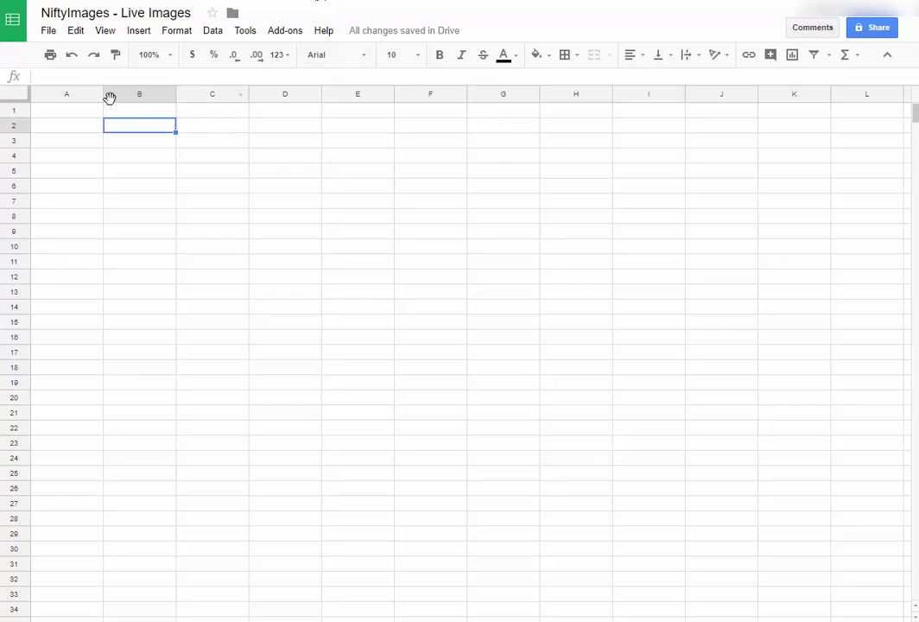
Enter $22,384 in cell A1 of the NiftyImages - Live Images sheet
left_click(87, 110)
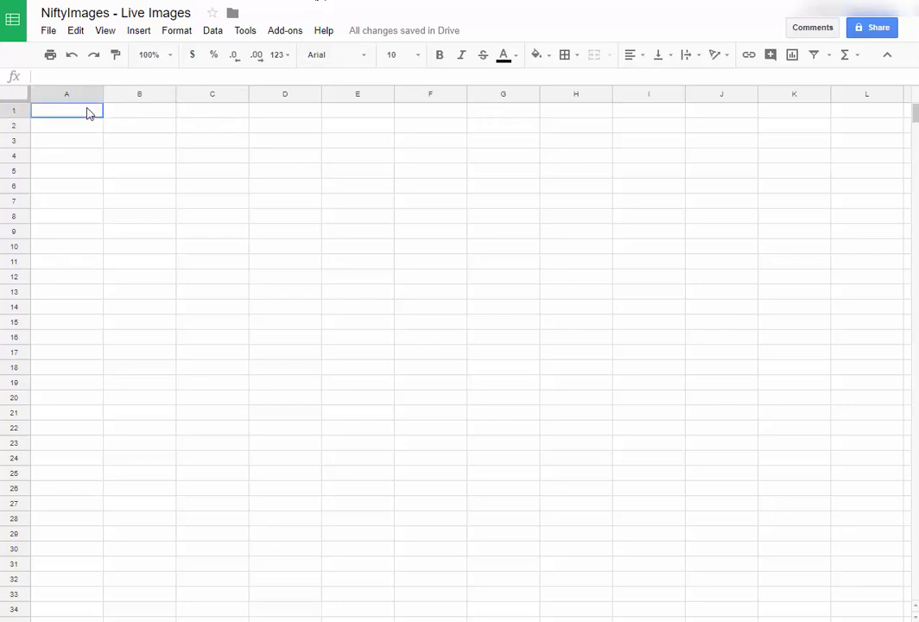
type("$22,384")
left_click(158, 203)
Change the amount in cell A1 to $22,390
left_click(79, 76)
key("BackSpace")
key("BackSpace")
type("90")
left_click(136, 171)
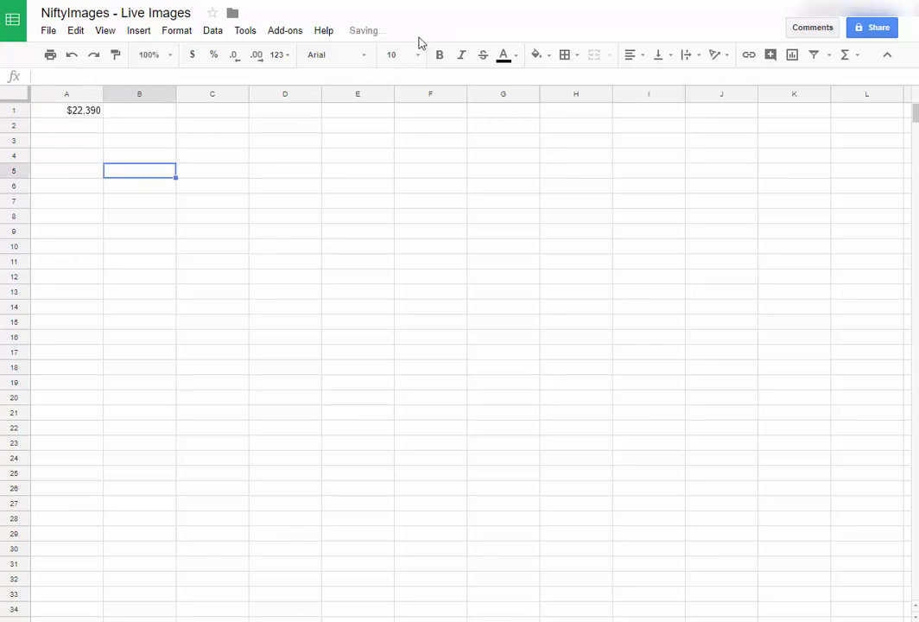